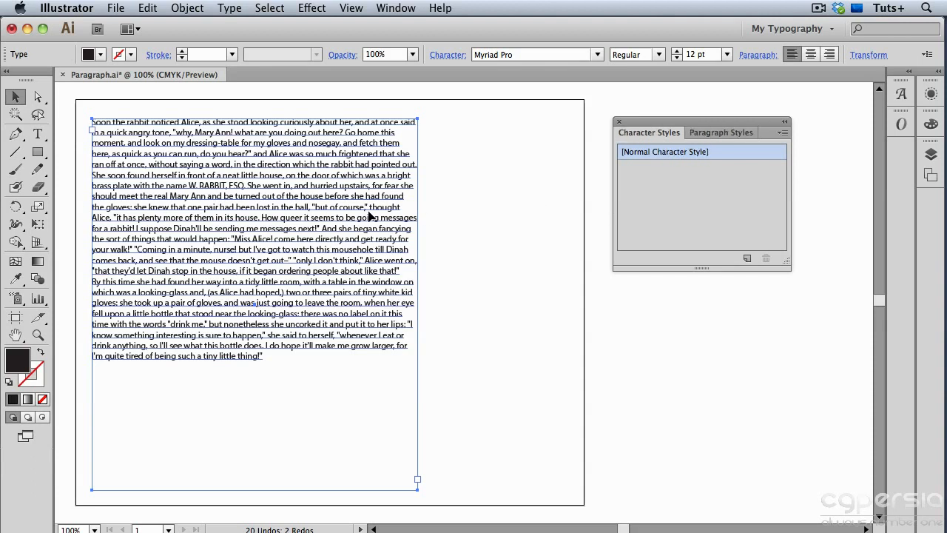
Examine the indents, spacing and tab settings of [Normal Paragraph Style] for the body text, leaving them as they are.
double_click(368, 212)
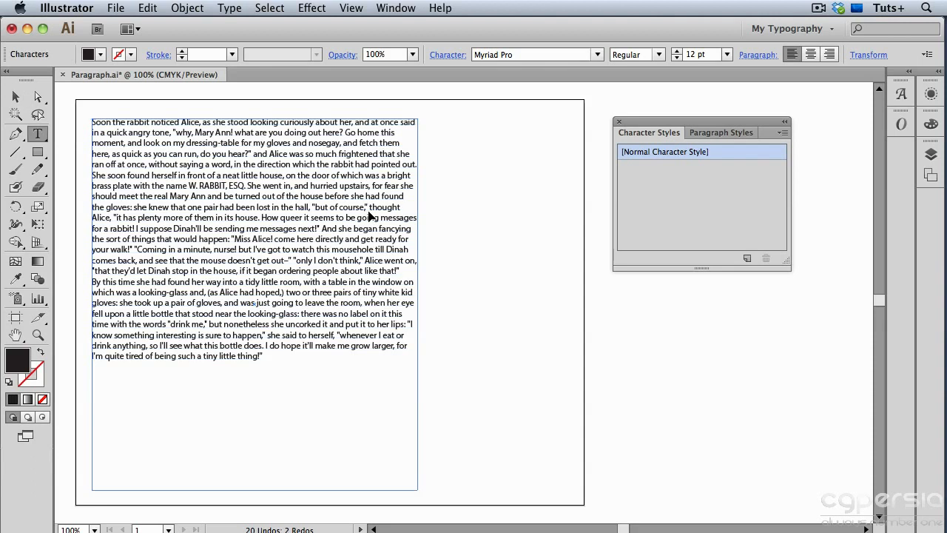
left_click(376, 218, "shift")
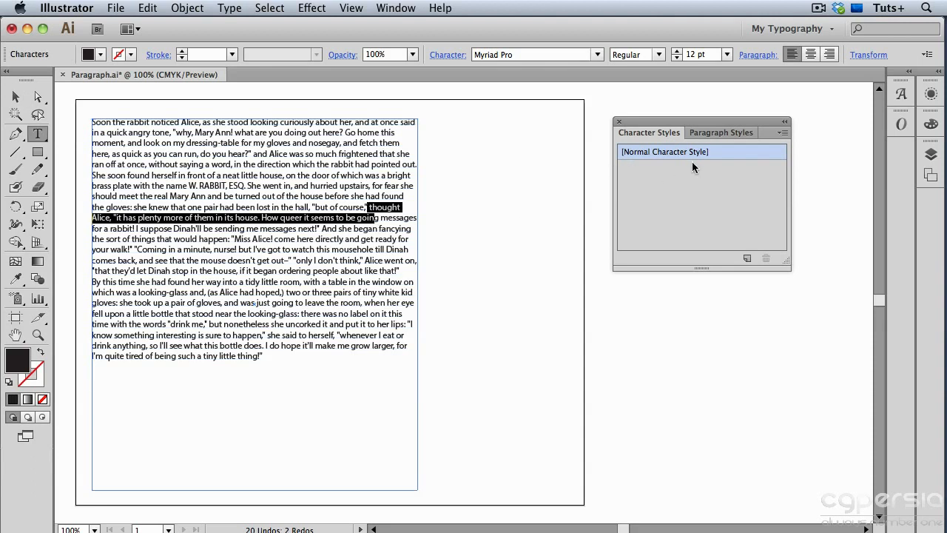
left_click(727, 136)
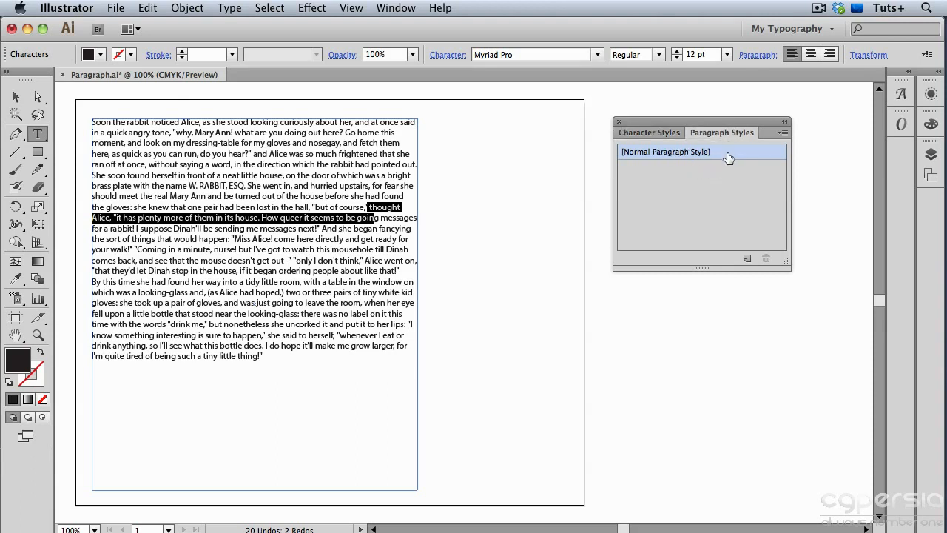
double_click(727, 154)
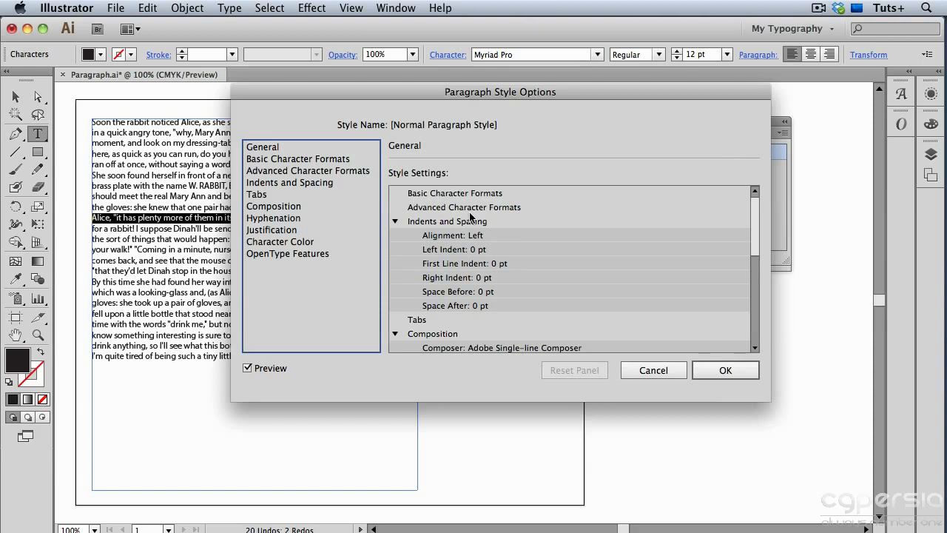
left_click(336, 182)
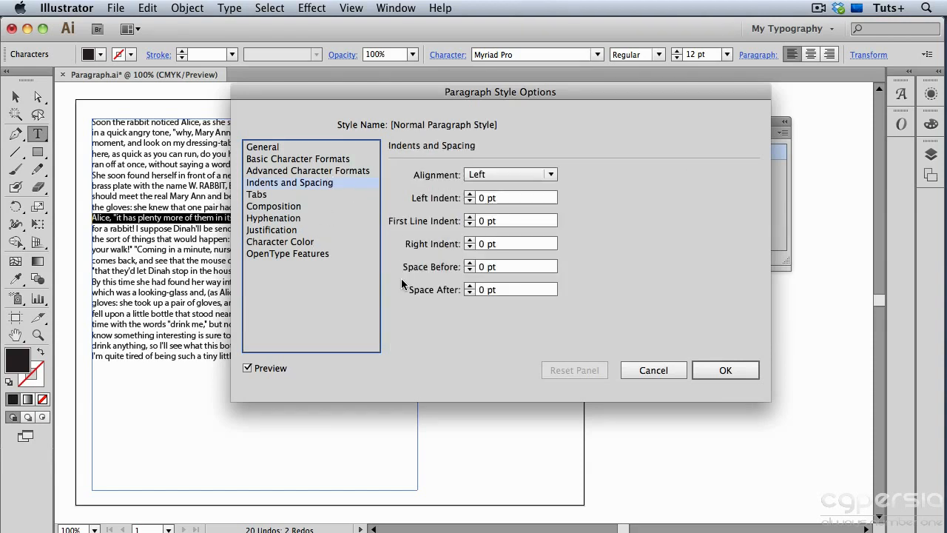
left_click(322, 195)
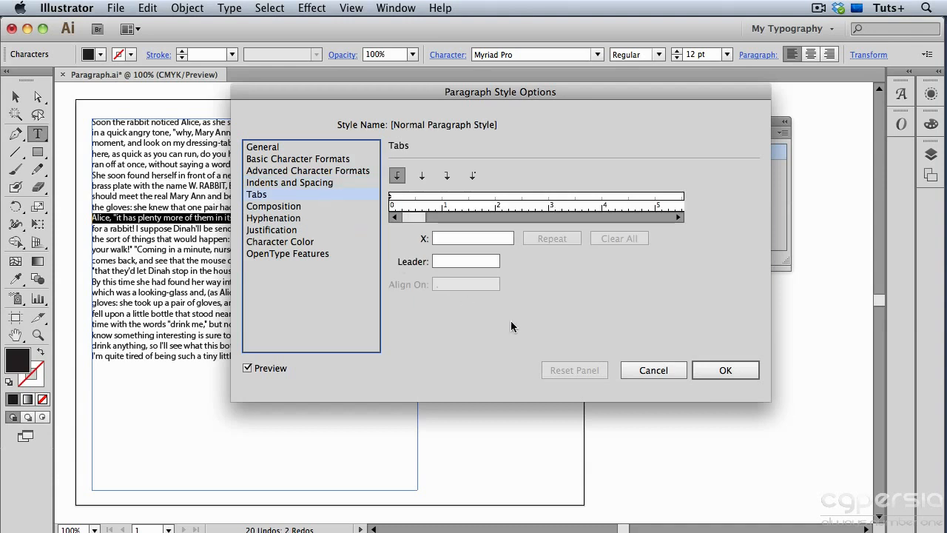
left_click(627, 367)
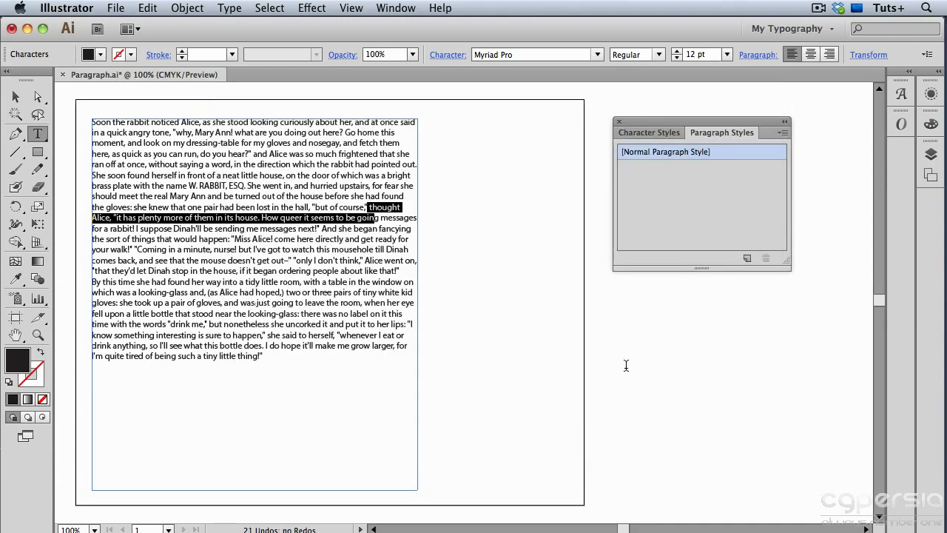
Set a 24 pt first-line indent on all three paragraphs of the story and deselect the text.
left_click_drag(323, 154, 388, 304)
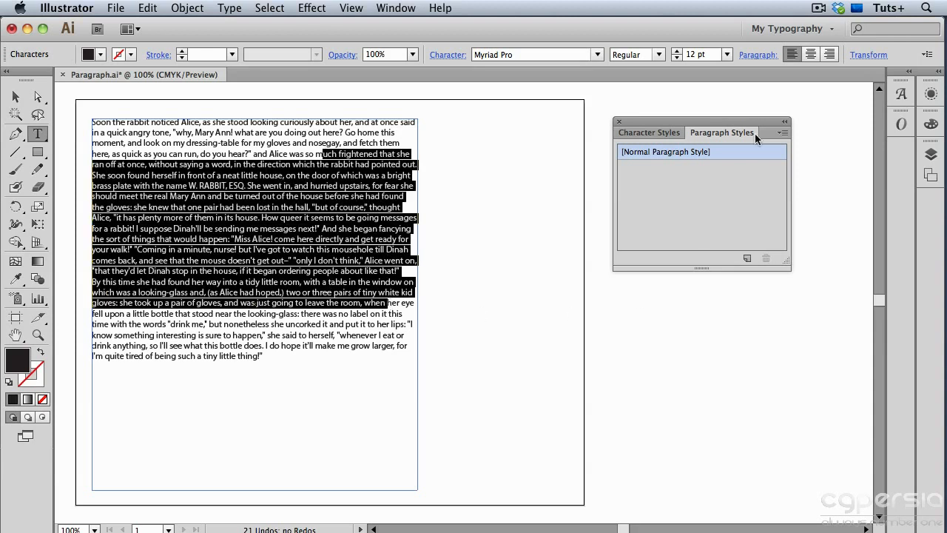
left_click(755, 57)
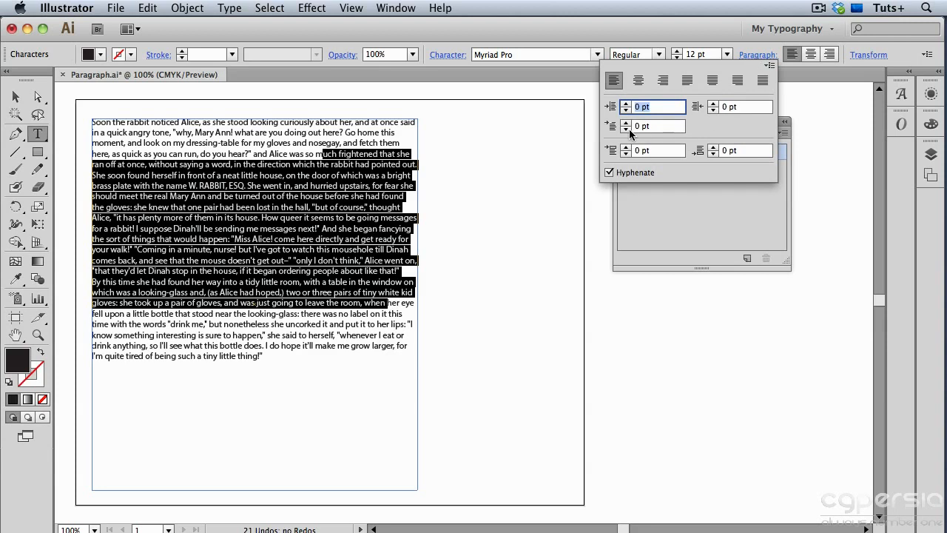
key("Tab")
type("24")
key("Tab")
left_click(557, 186)
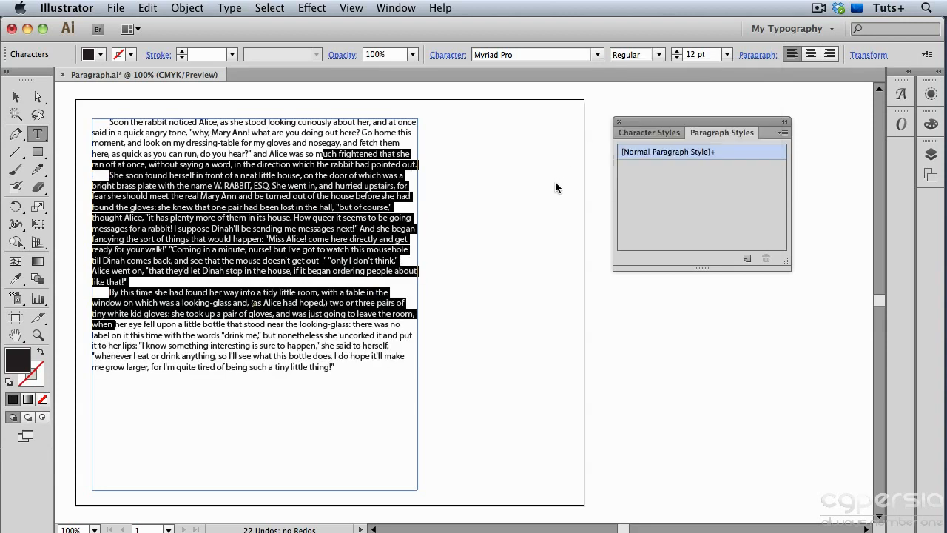
left_click(555, 181, "super")
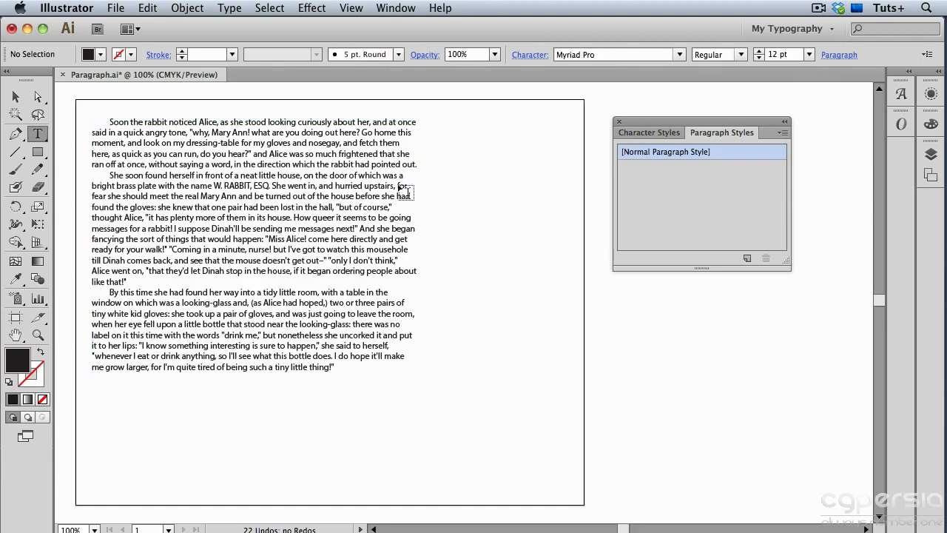
Select text spanning all three paragraphs and clear its overrides back to [Normal Paragraph Style].
left_click_drag(365, 324, 303, 165)
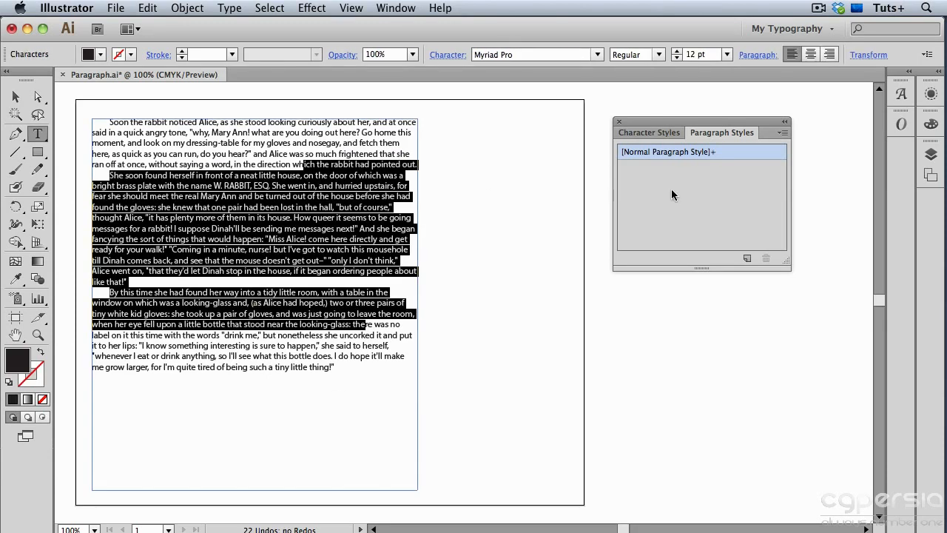
left_click(722, 154, "alt")
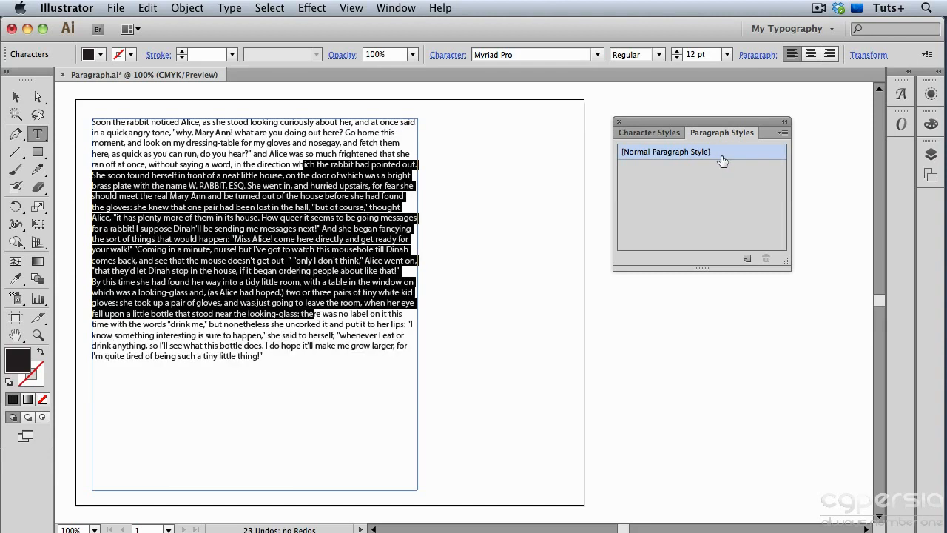
Create a new paragraph style with Space Before set to 12 pt, keeping the default style name.
left_click(747, 259, "alt")
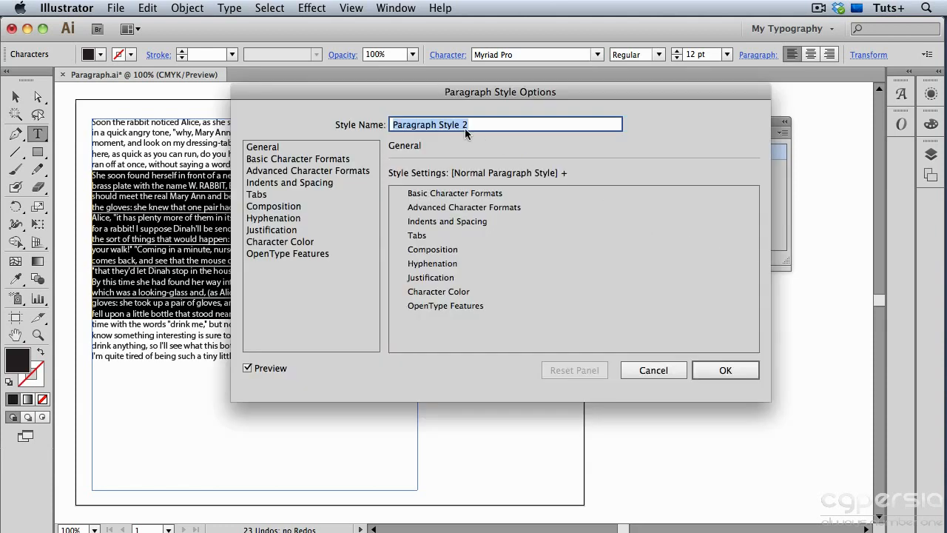
left_click(341, 182)
left_click(419, 271)
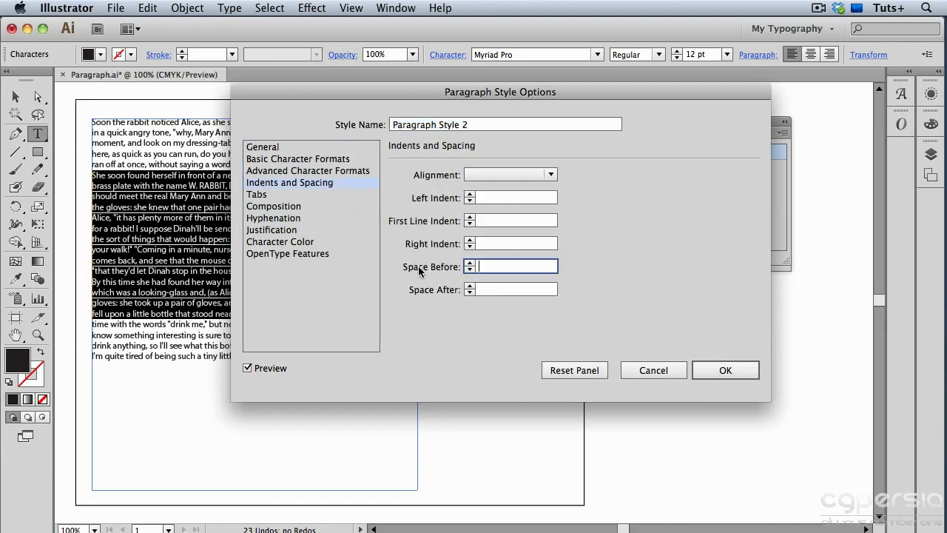
type("12")
key("Tab")
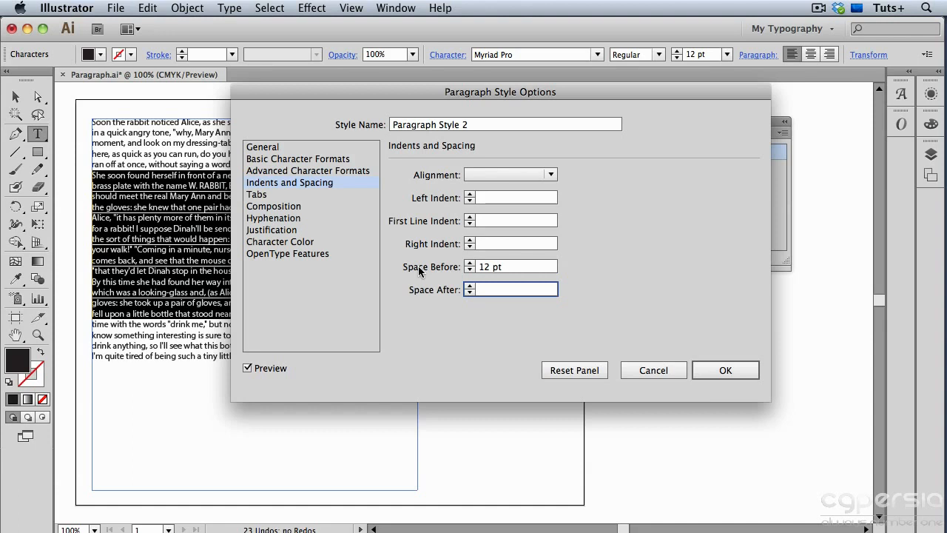
left_click(717, 370)
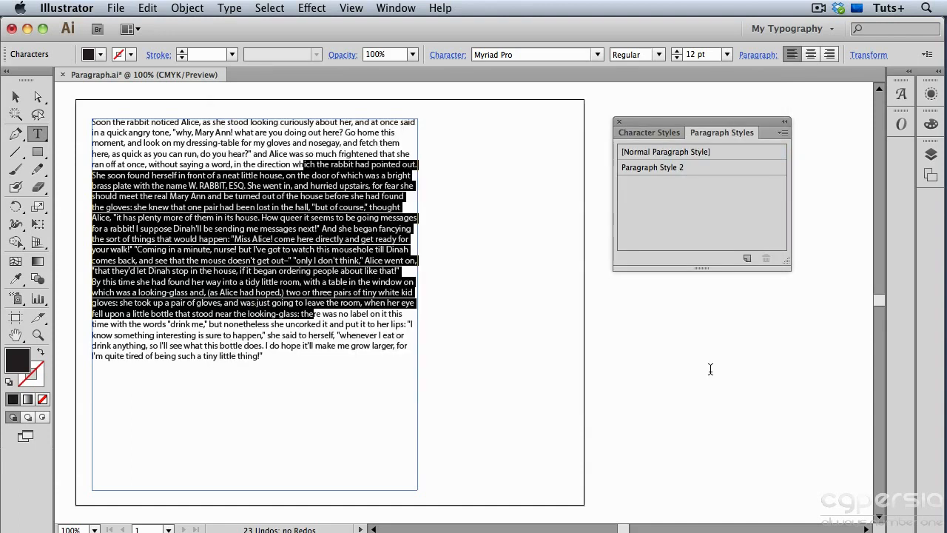
Apply the new 12 pt spacing paragraph style to the selected paragraphs of the story.
left_click(703, 174)
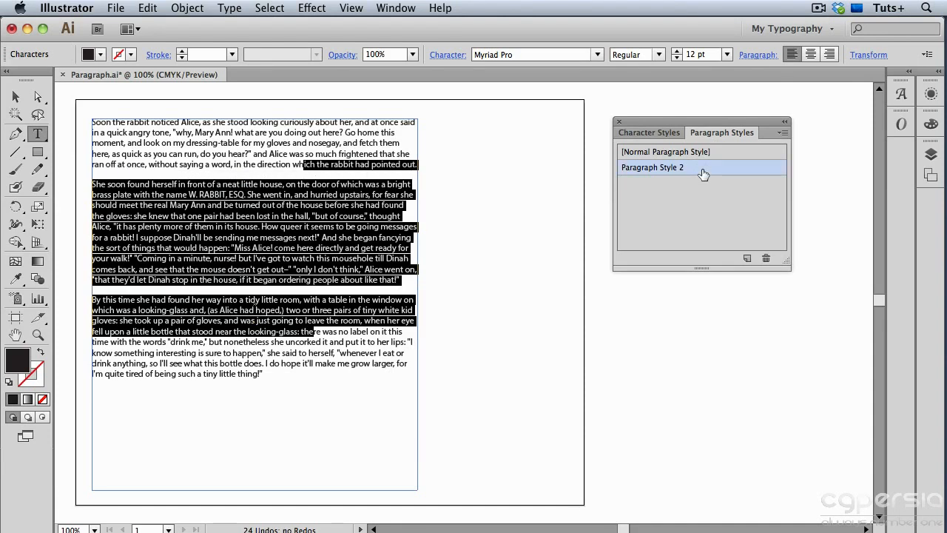
left_click(500, 245)
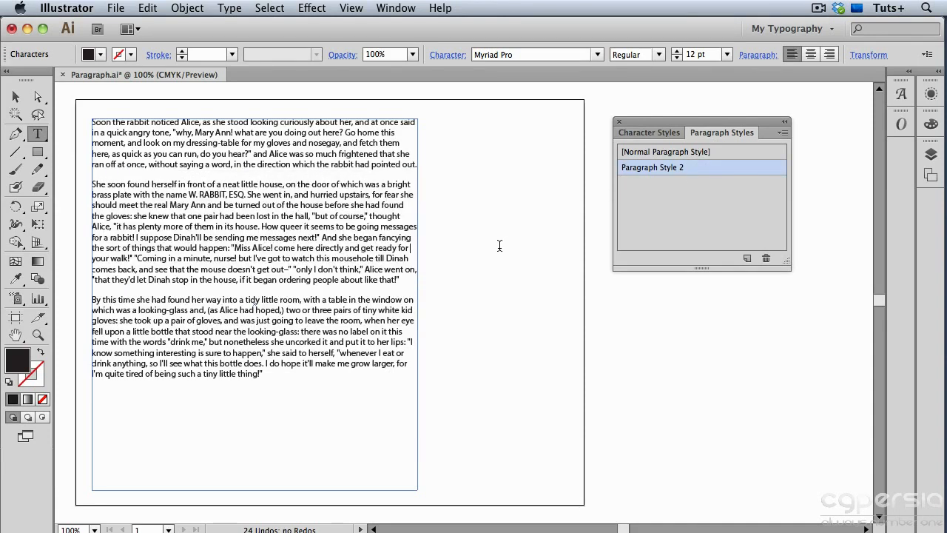
double_click(714, 170)
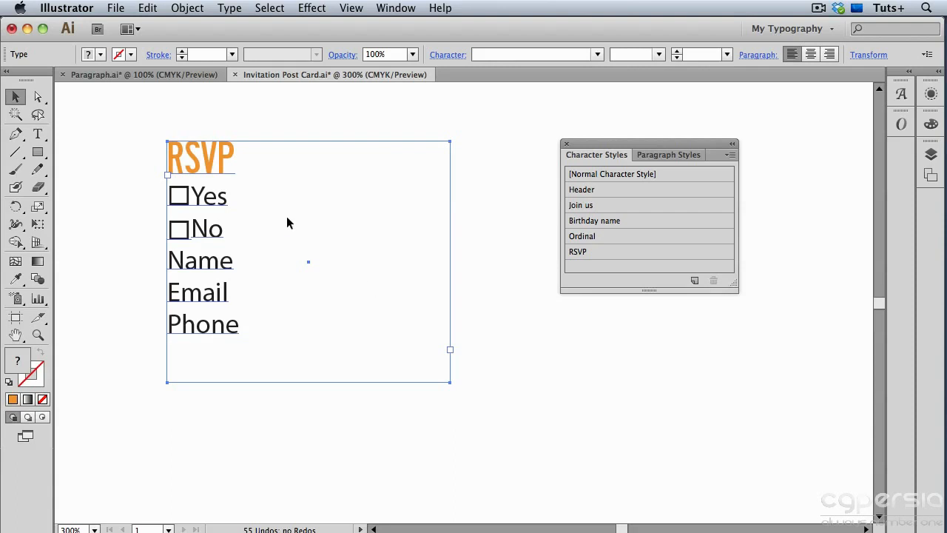
Select part of the RSVP heading in the invitation form and show hidden characters.
double_click(225, 159)
left_click_drag(234, 156, 179, 154)
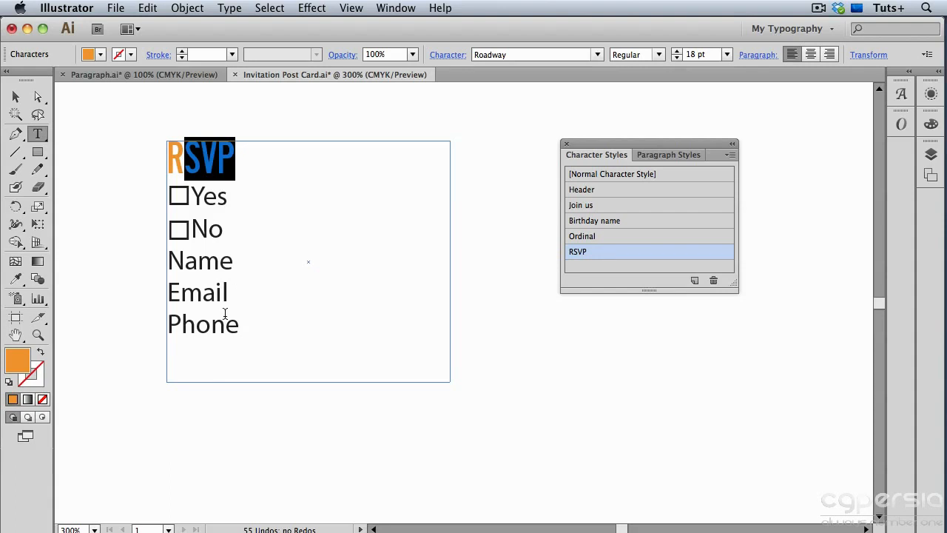
key("alt+super+i")
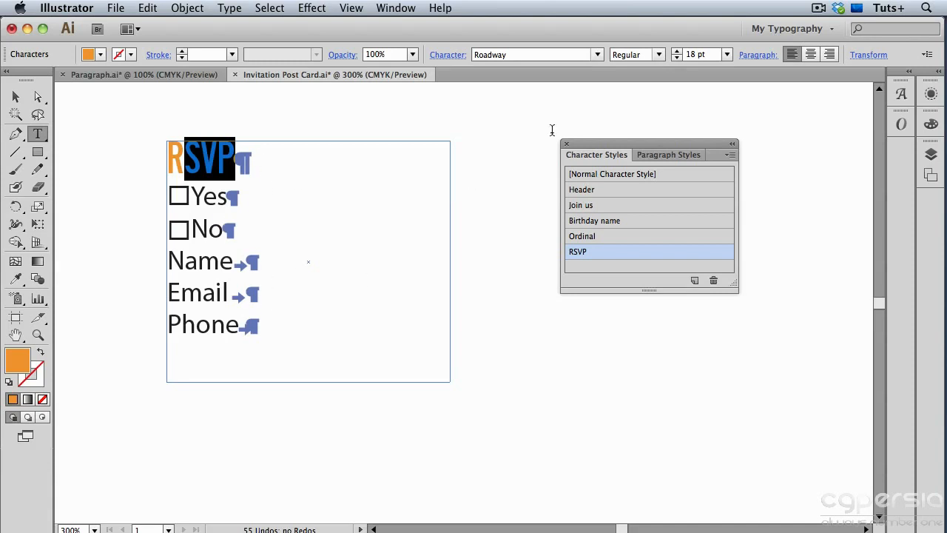
Set the space after the RSVP heading paragraph to 4 pt.
left_click(758, 56)
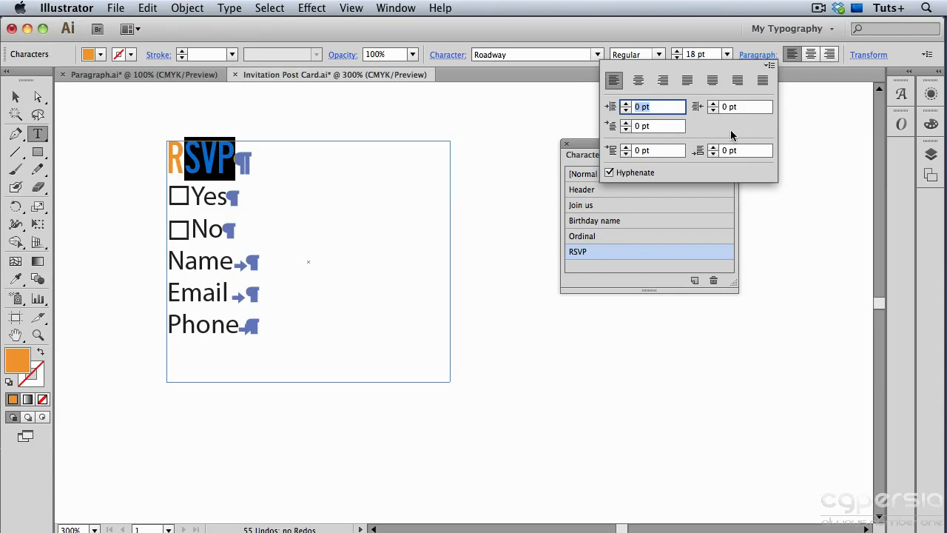
left_click(714, 148)
left_click(713, 148)
left_click(713, 148)
left_click(713, 148)
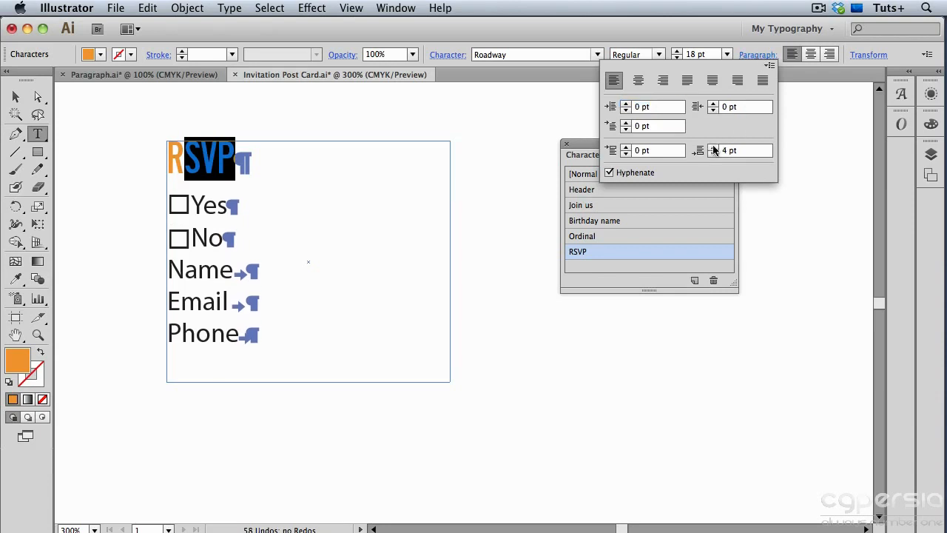
left_click(211, 271)
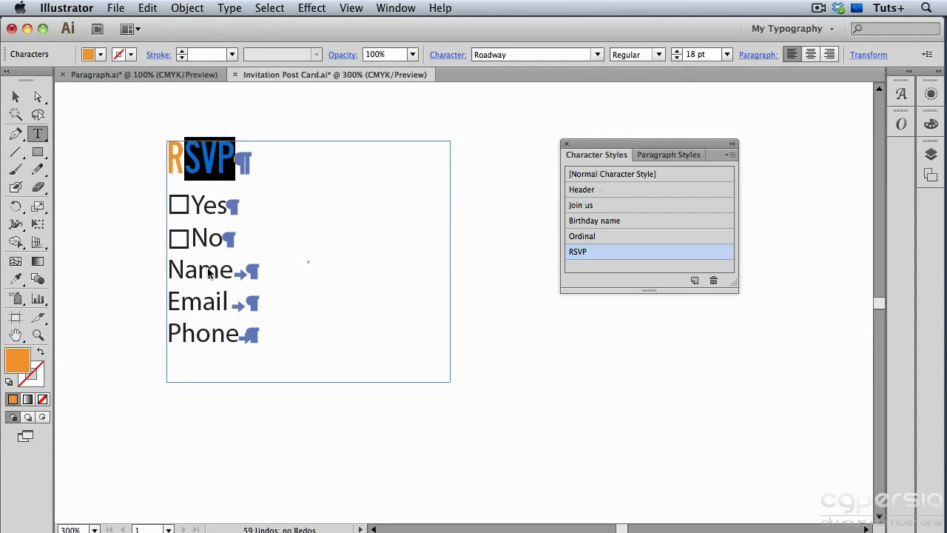
Apply [Normal Paragraph Style] to the Name line of the RSVP form.
double_click(207, 268)
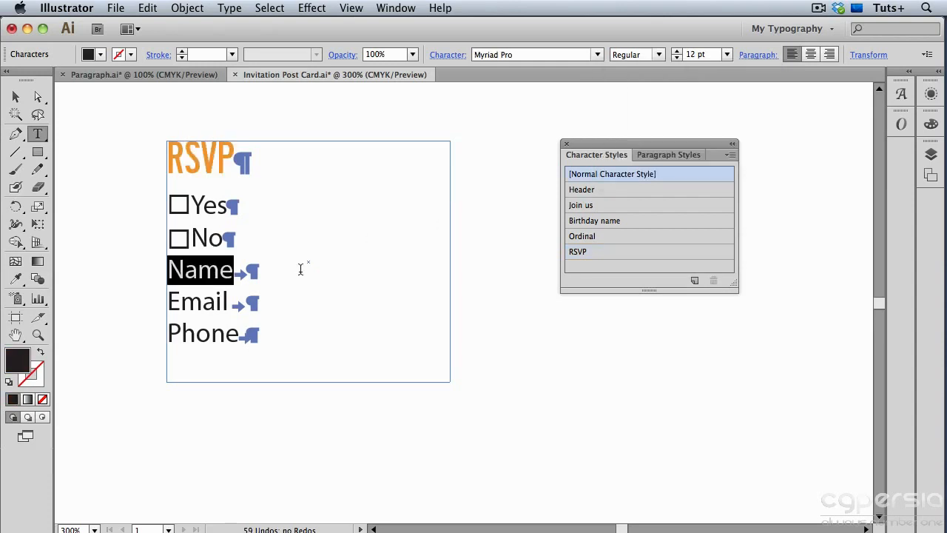
left_click(673, 156)
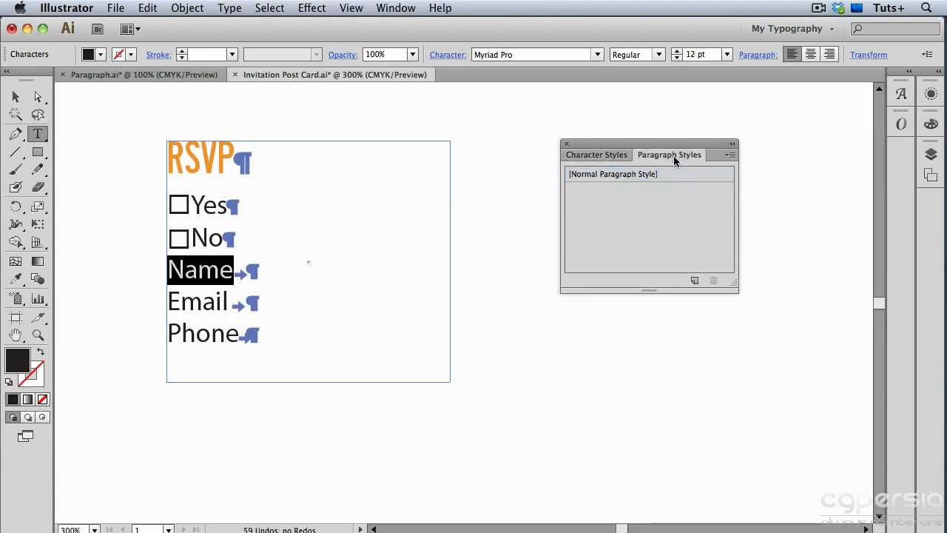
left_click(678, 175)
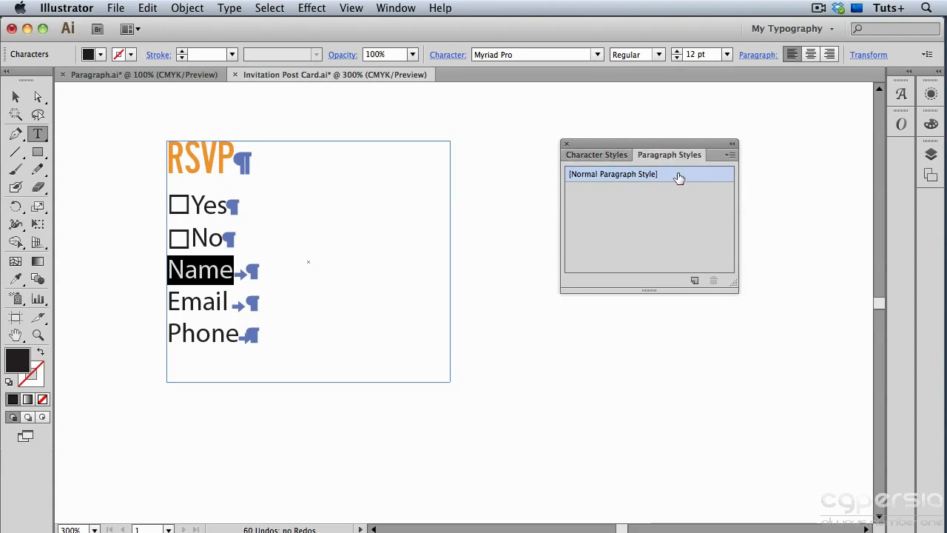
Set the left indent of the Yes, No, Name, Email and Phone lines to 4 pt.
left_click_drag(169, 199, 266, 338)
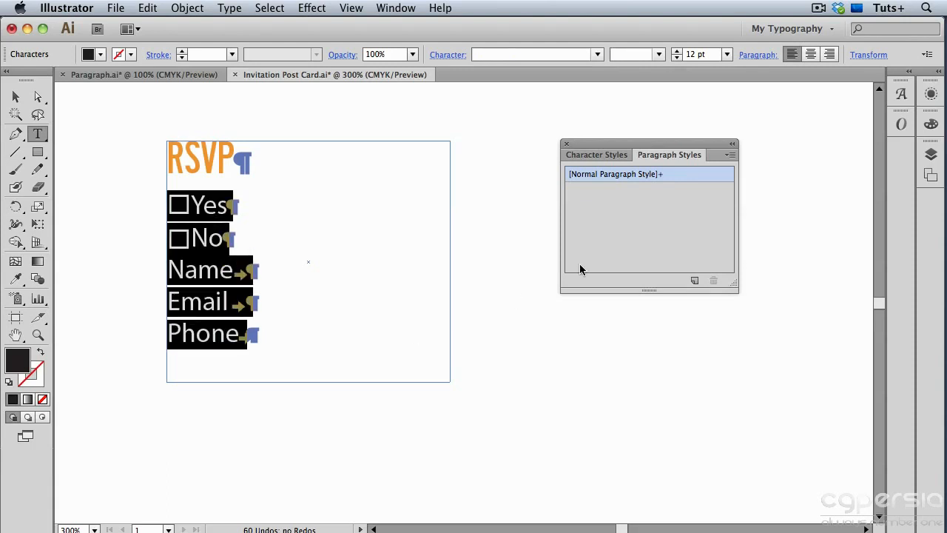
left_click(745, 57)
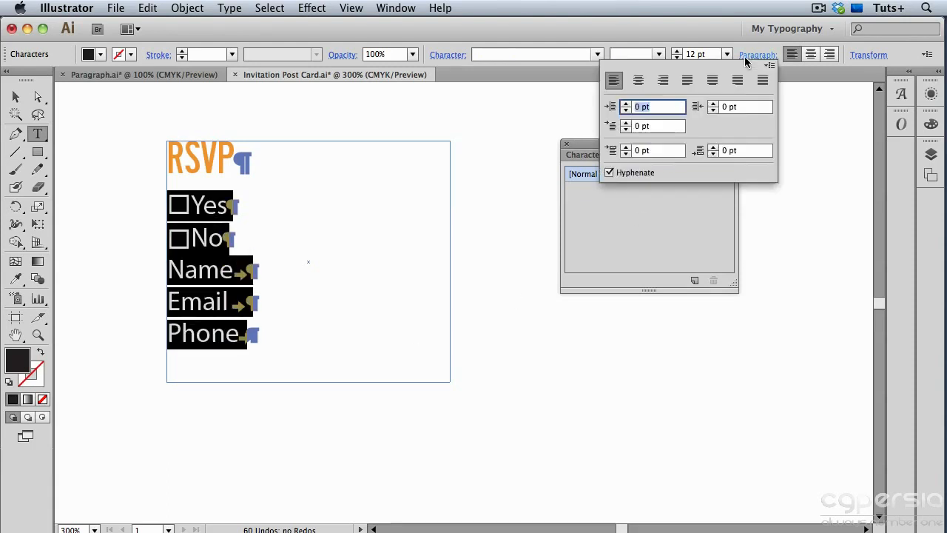
left_click(625, 104)
left_click(626, 105)
left_click(625, 104)
left_click(625, 105)
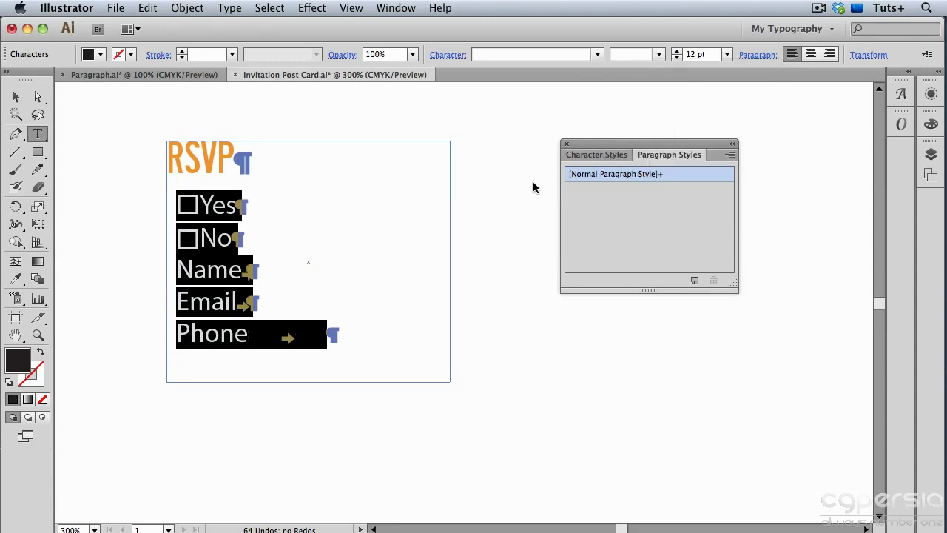
left_click(461, 304)
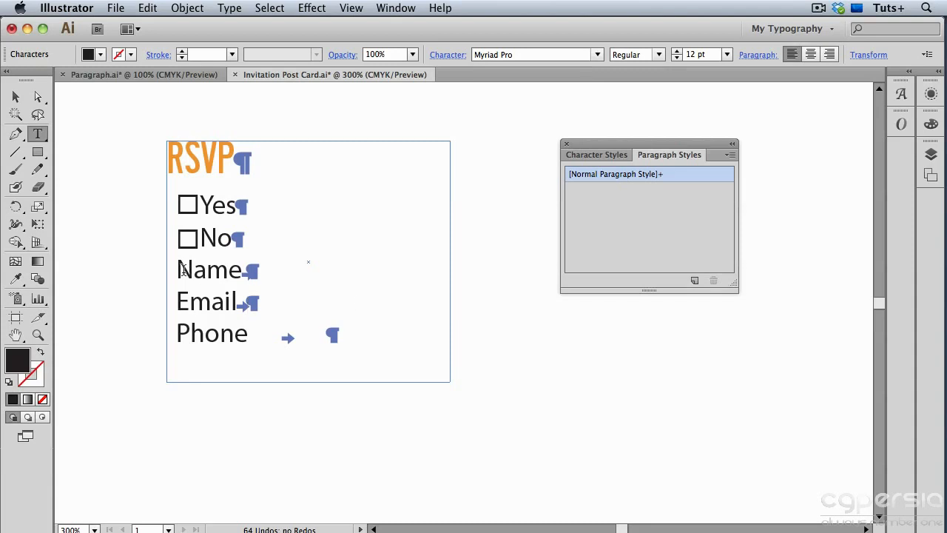
Create a paragraph style named "RSVP form" from the Name, Email and Phone lines.
left_click_drag(178, 269, 363, 345)
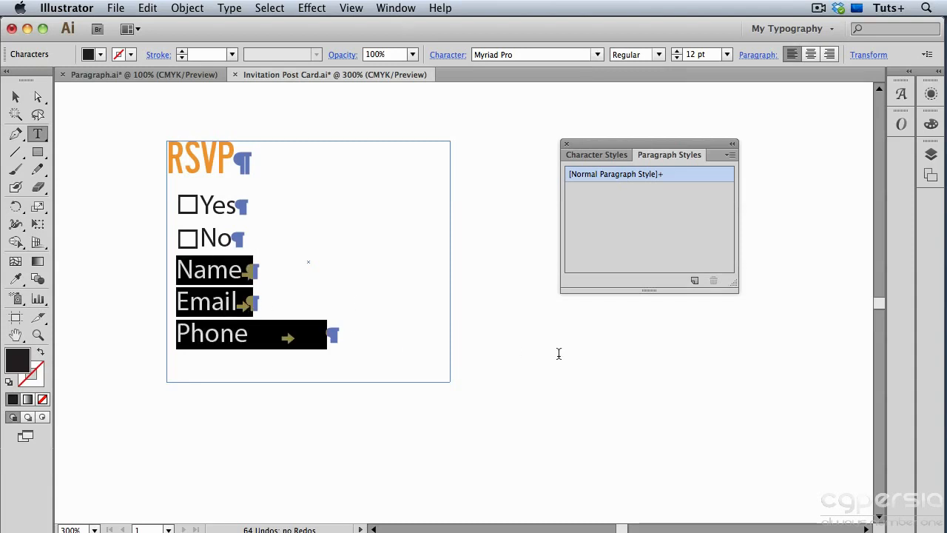
left_click(694, 280, "alt")
type("RSVP form")
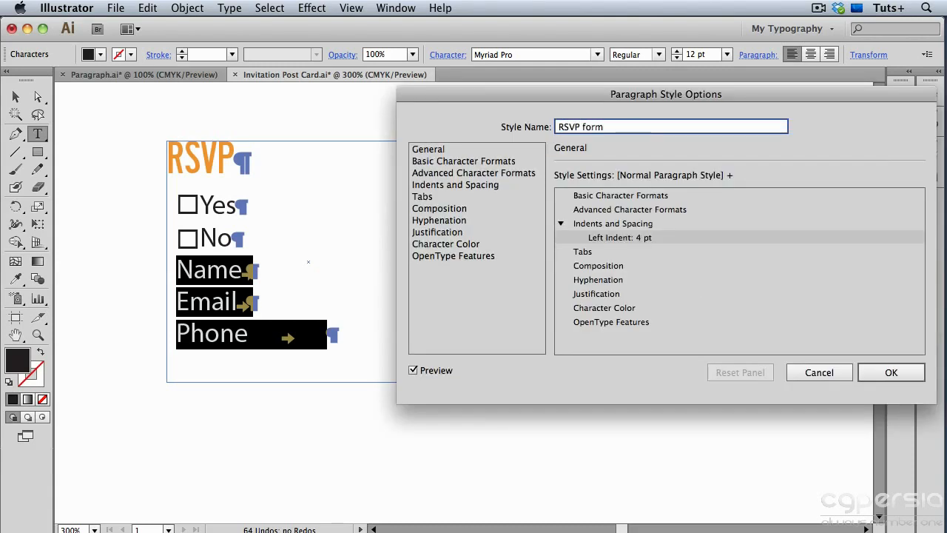
Give the "RSVP form" style a left-aligned tab stop near the 72 mark on the ruler with an underscore leader.
left_click(449, 199)
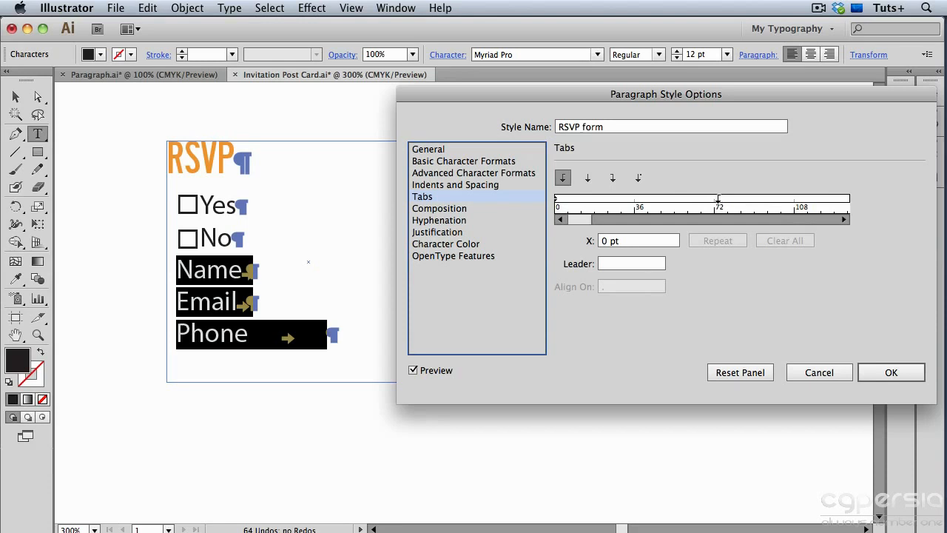
left_click(717, 199)
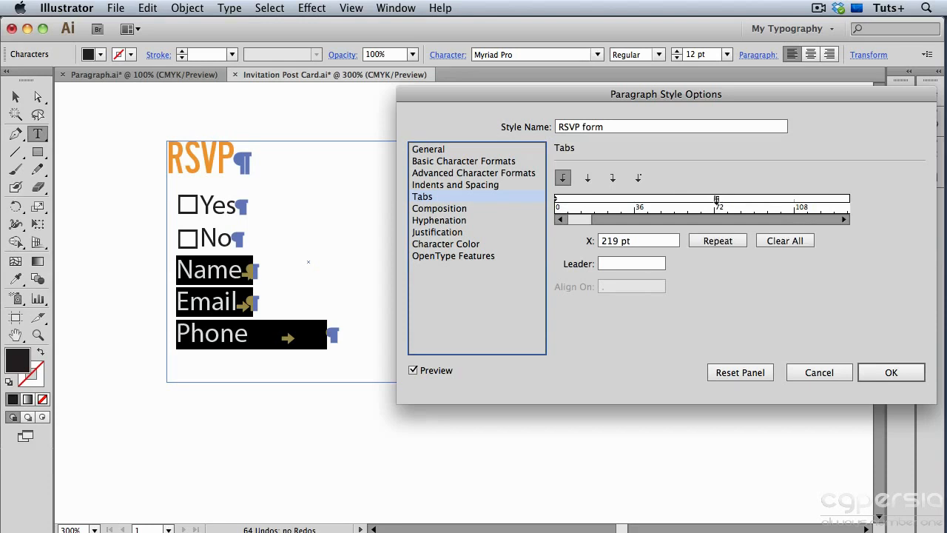
left_click(609, 266)
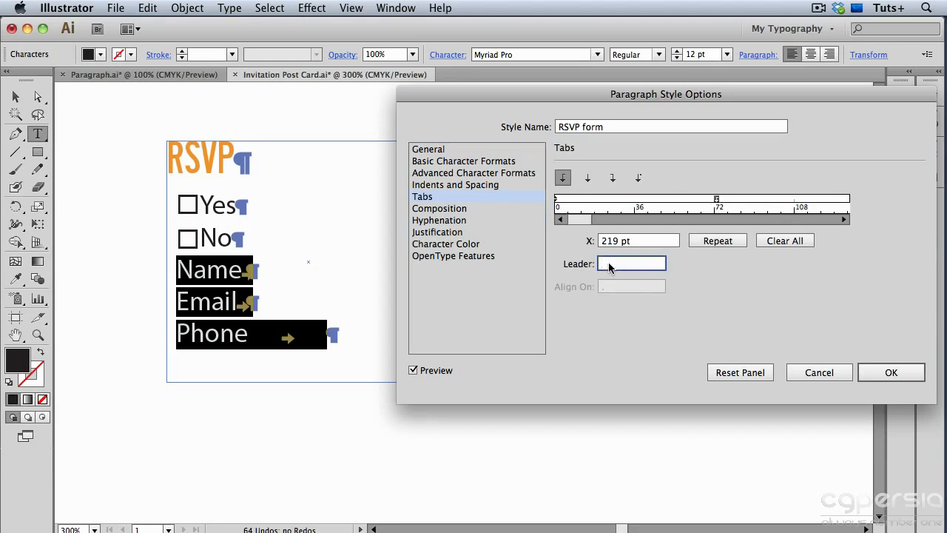
type("_")
left_click(873, 376)
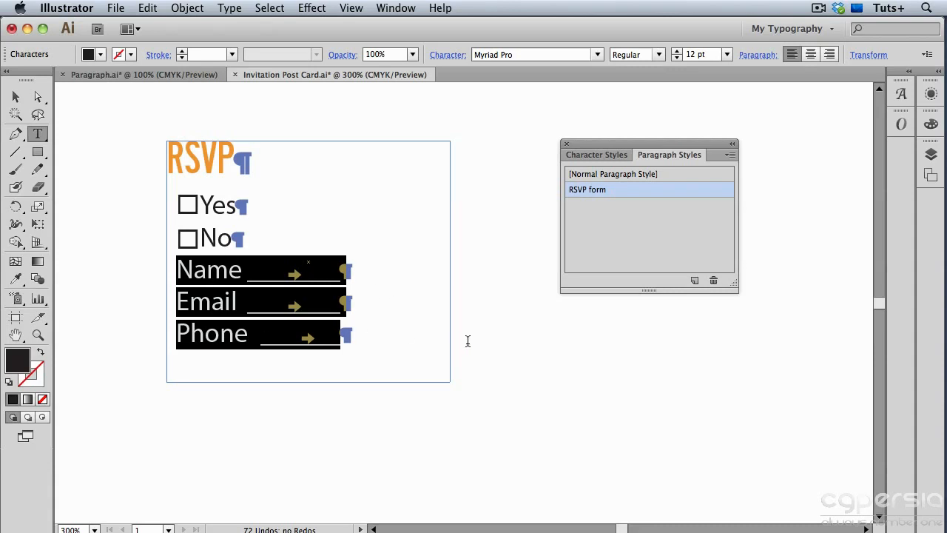
Change the "RSVP form" paragraph style's alignment to Right.
double_click(707, 195)
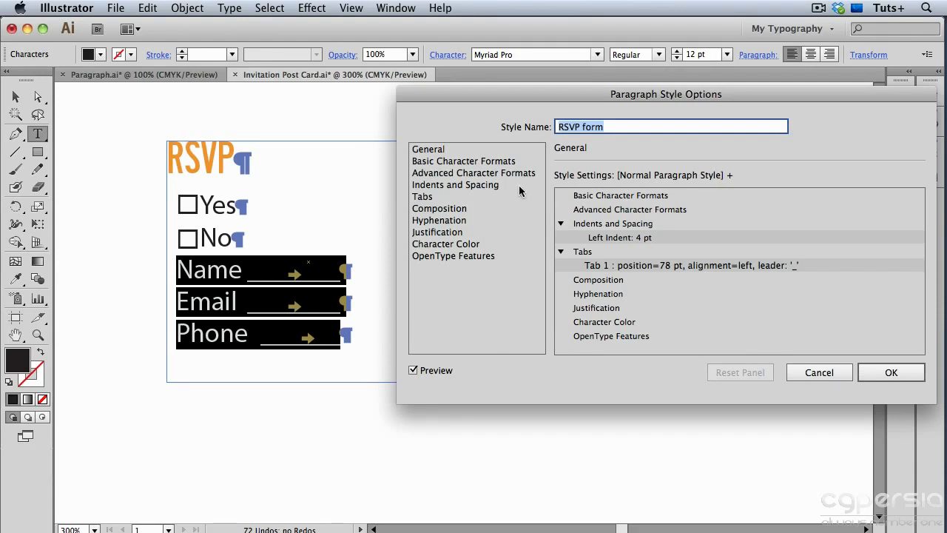
left_click(519, 184)
left_click(706, 177)
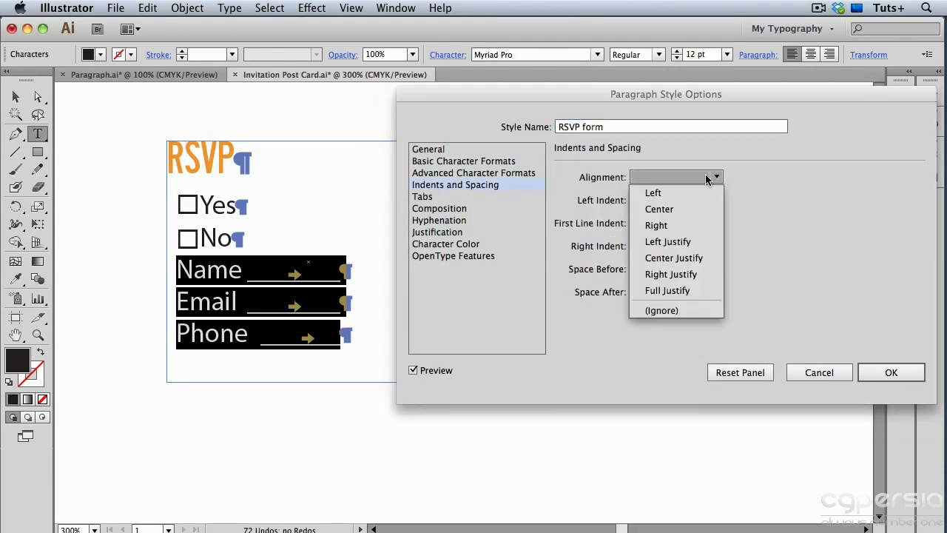
left_click(698, 225)
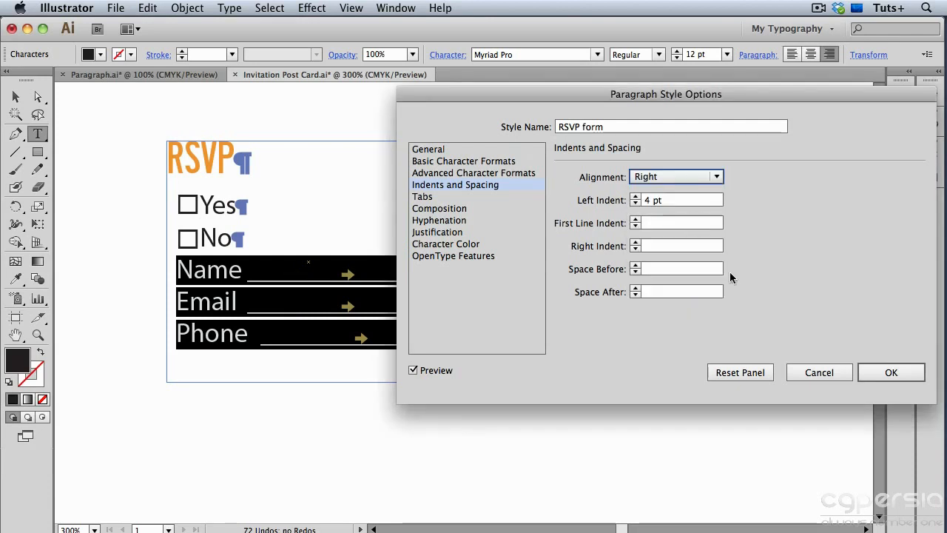
left_click(868, 375)
Hide the hidden characters, finish editing the RSVP form text and deselect its frame.
key("alt+super+i")
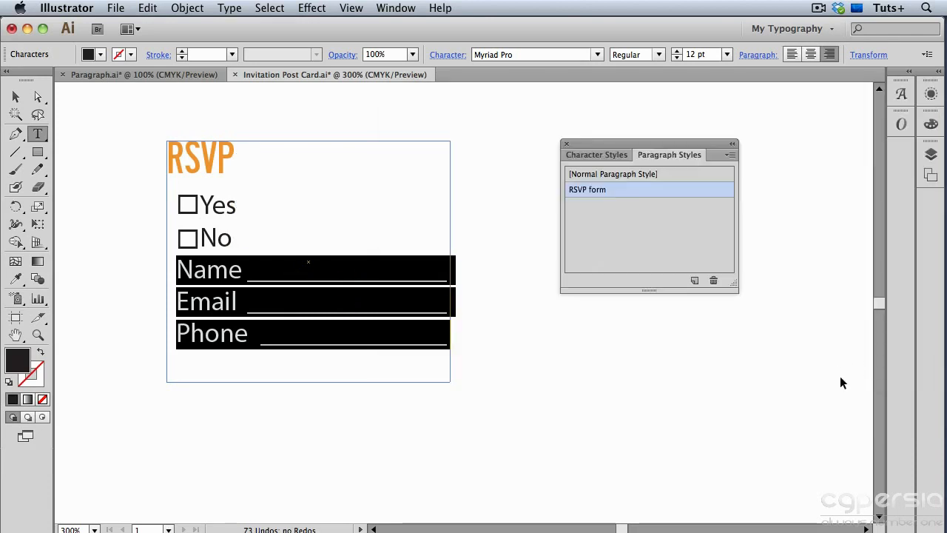
key("Escape")
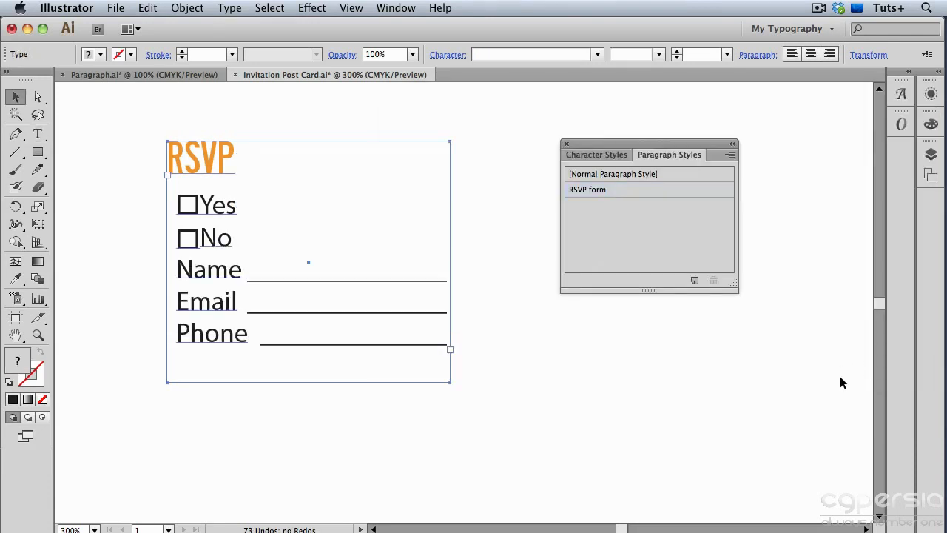
left_click(841, 379)
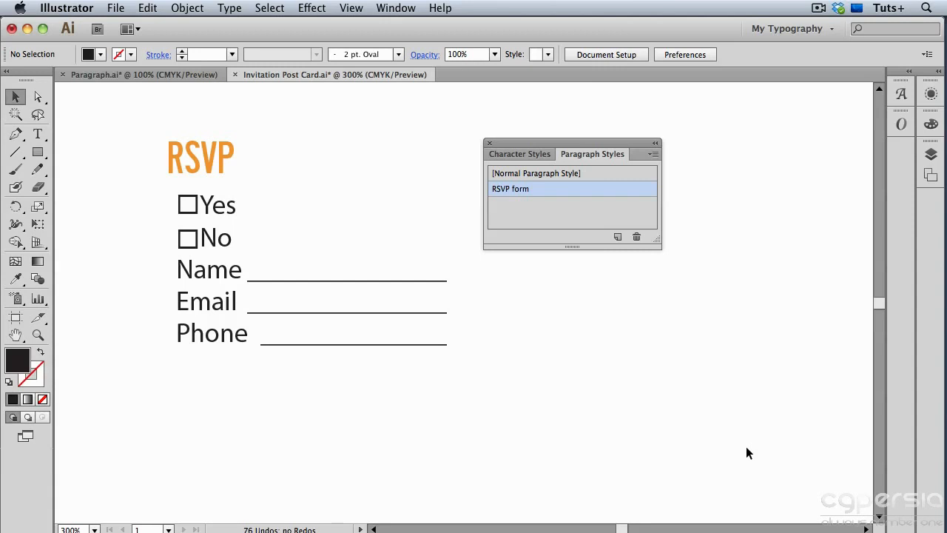
Load all character and paragraph styles from Invitation.ai in the Invitation folder.
left_click(653, 154)
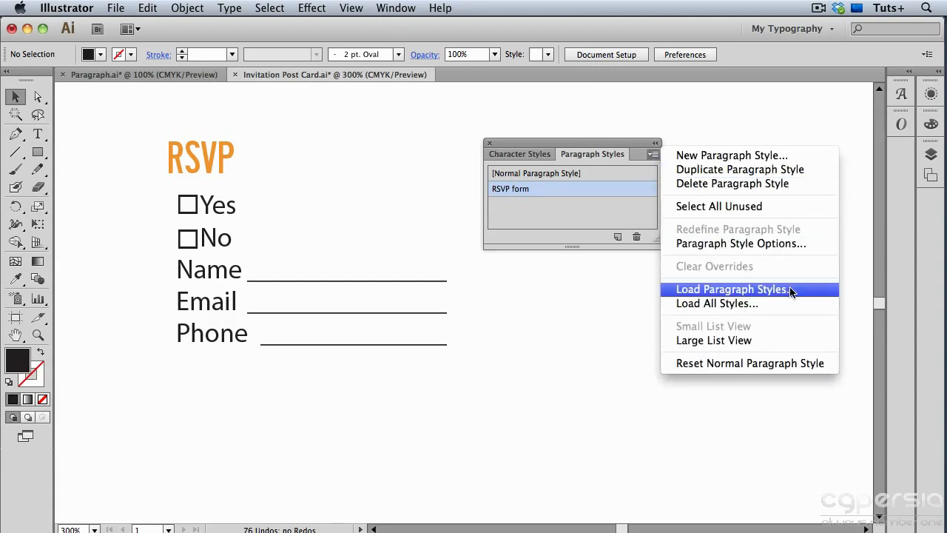
left_click(797, 305)
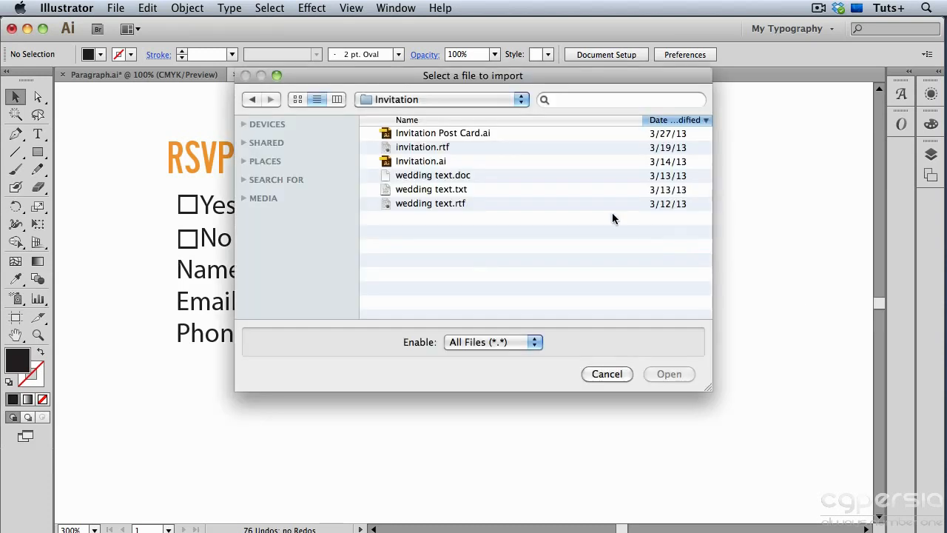
left_click(518, 161)
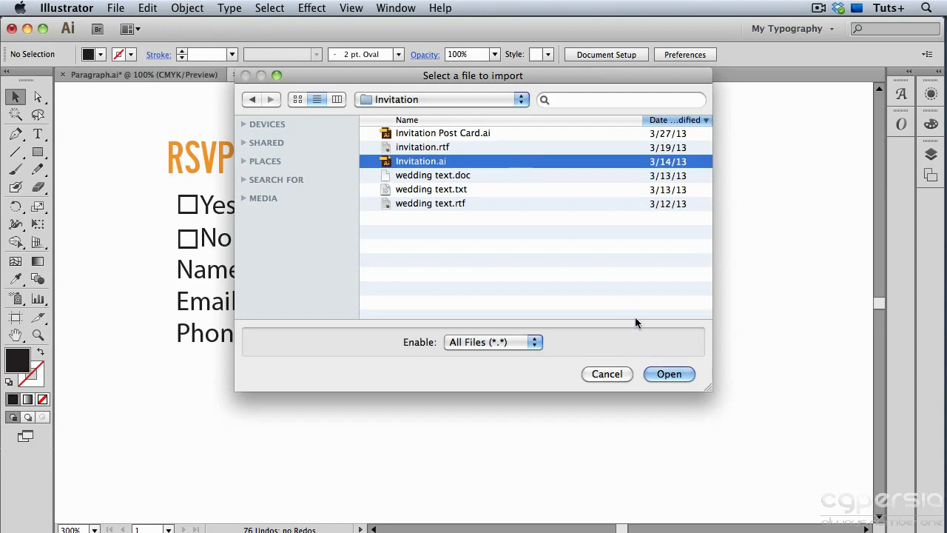